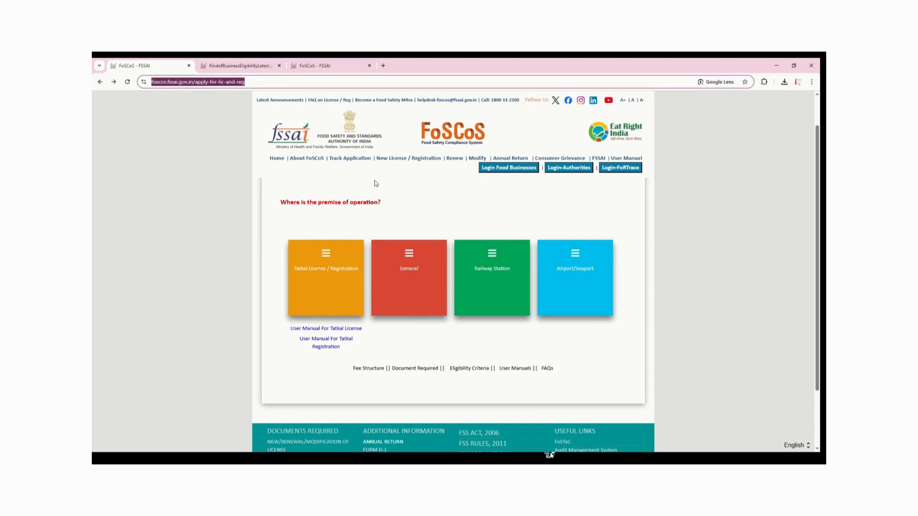
# Open the Tatkal License / Registration option, review its eligible kinds of business, and close the list
pyautogui.click(460, 345)
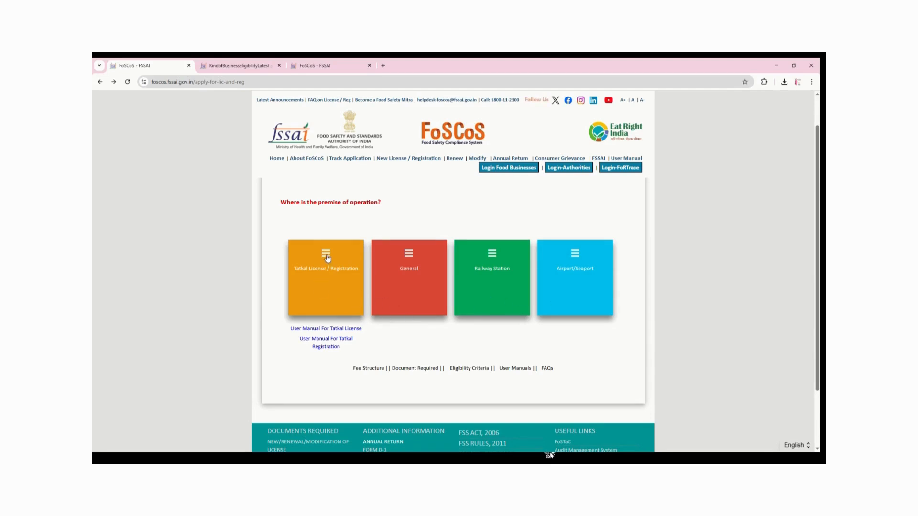
pyautogui.click(336, 294)
pyautogui.scroll(-3, 395, 192)
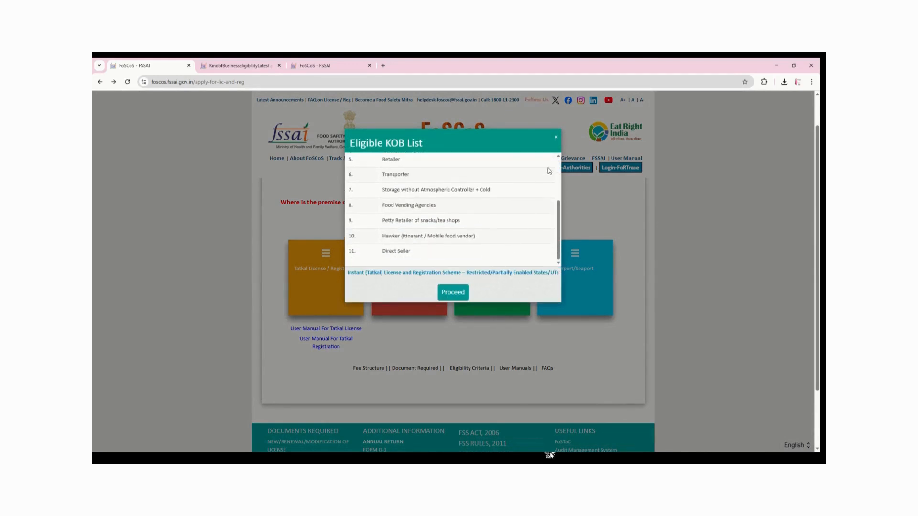
pyautogui.click(557, 138)
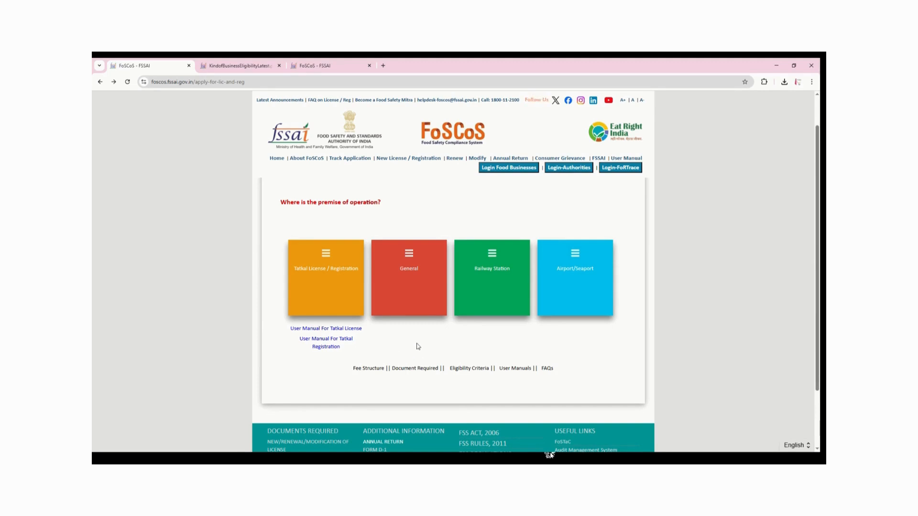
# Open the Fee Structure document and examine the criteria for Petty Food Business Operators
pyautogui.click(375, 370)
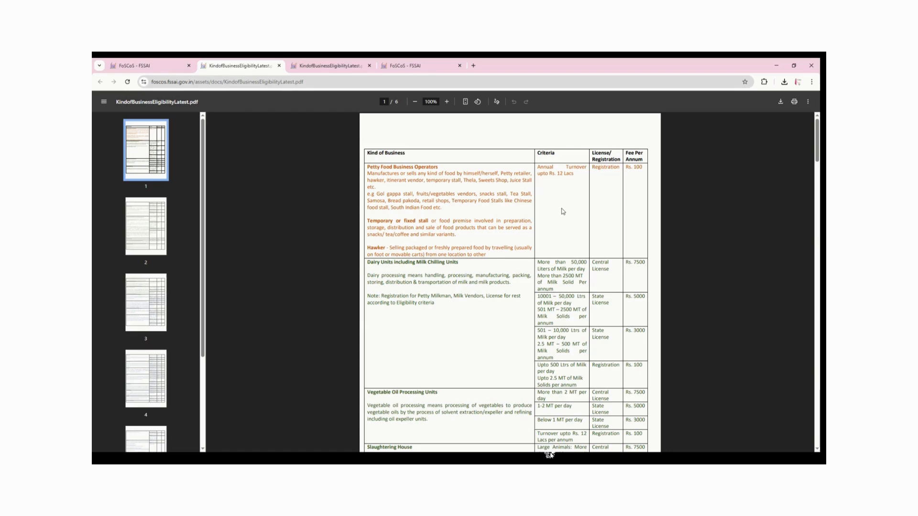
pyautogui.scroll(-15, 563, 211)
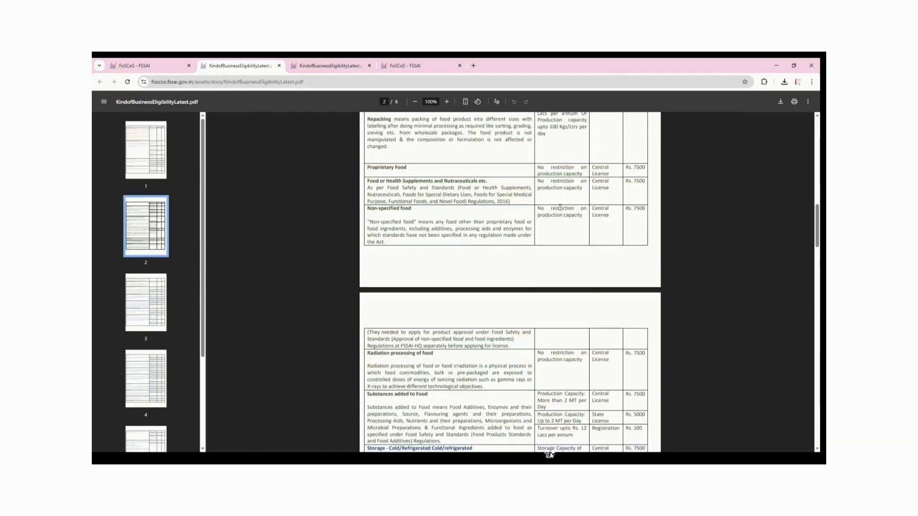
pyautogui.scroll(10, 560, 207)
pyautogui.scroll(6, 560, 207)
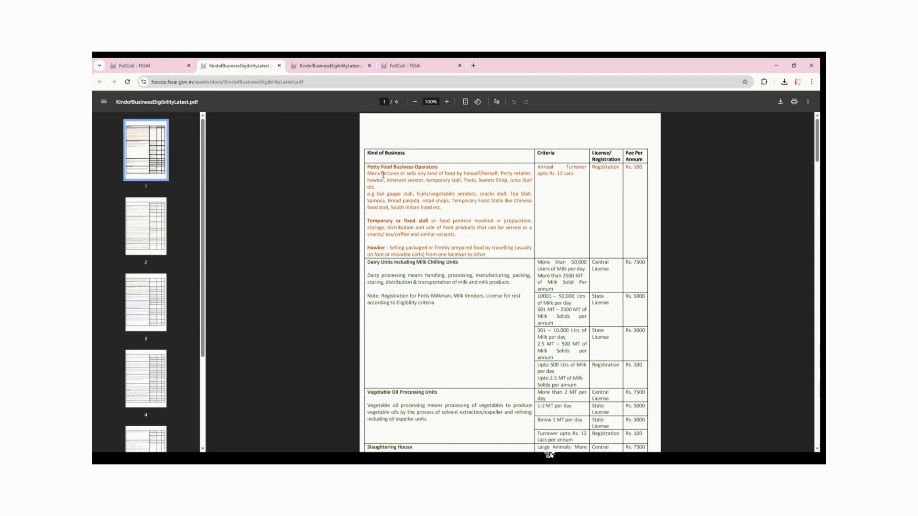
pyautogui.tripleClick(427, 181)
pyautogui.tripleClick(428, 194)
pyautogui.click(436, 209)
# Examine the production criteria, license types and annual fees for Dairy Units including Milk Chilling Units
pyautogui.scroll(-3, 616, 191)
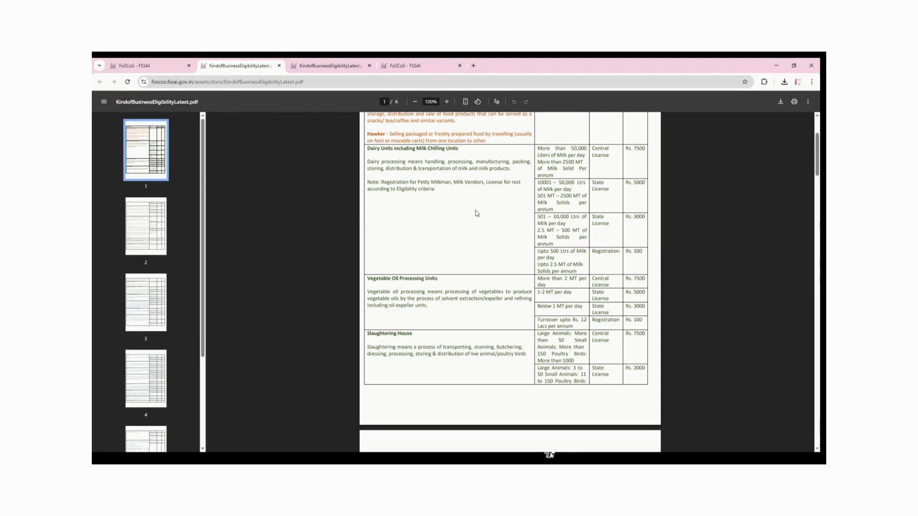
pyautogui.scroll(1, 475, 212)
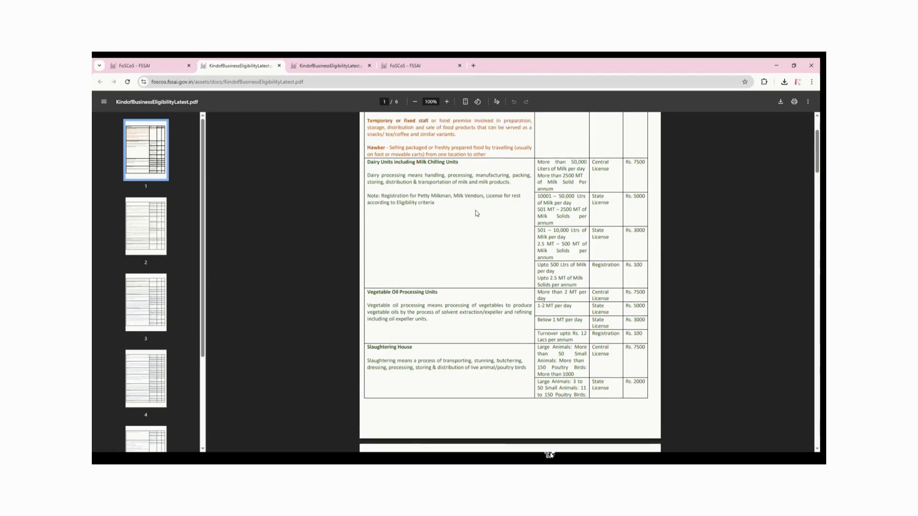
pyautogui.tripleClick(578, 187)
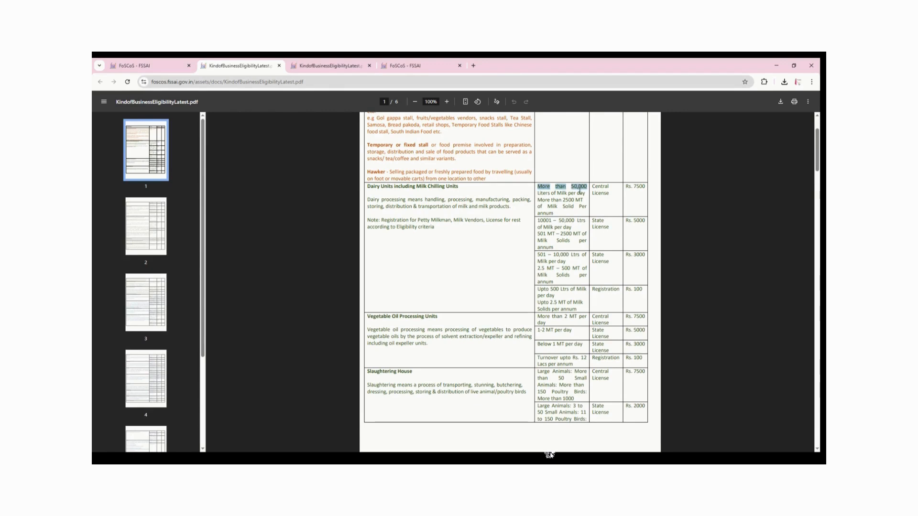
pyautogui.click(578, 195)
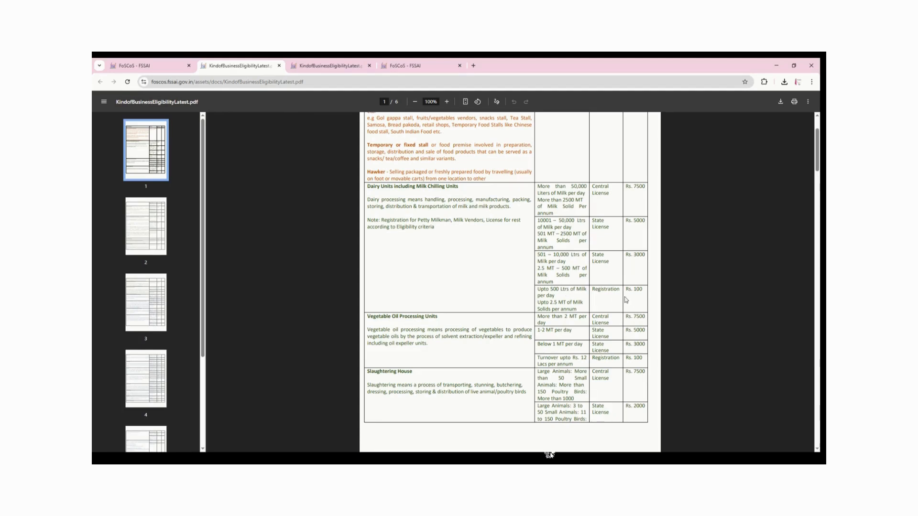
# Skim the remaining business categories in the fee document and return to its first page
pyautogui.scroll(-2, 626, 300)
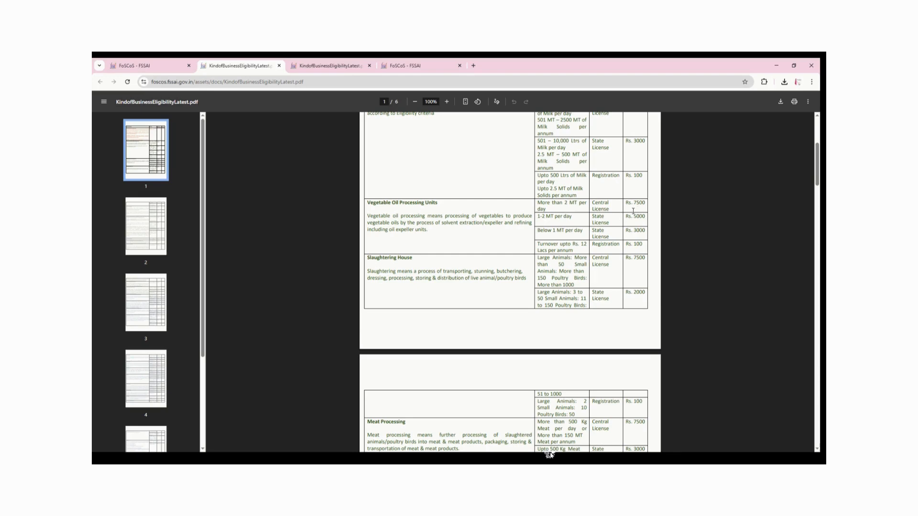
pyautogui.scroll(-6, 406, 204)
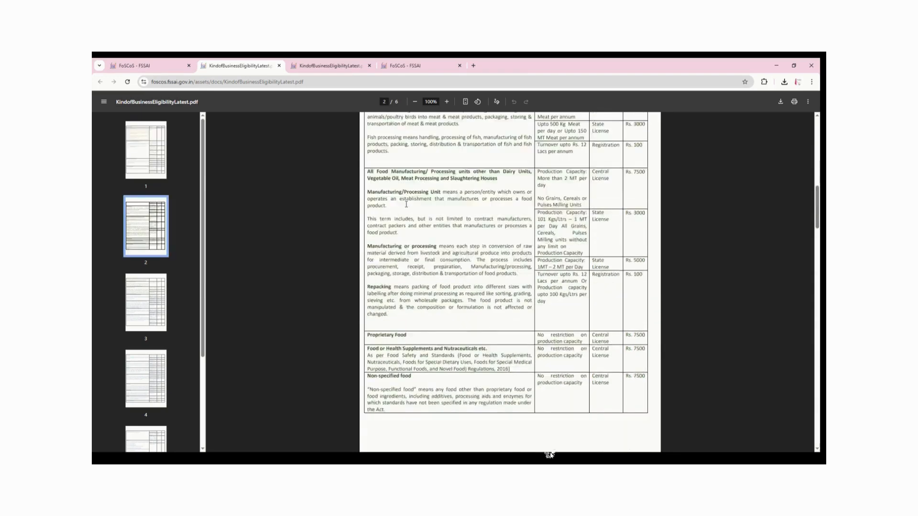
pyautogui.scroll(-20, 406, 204)
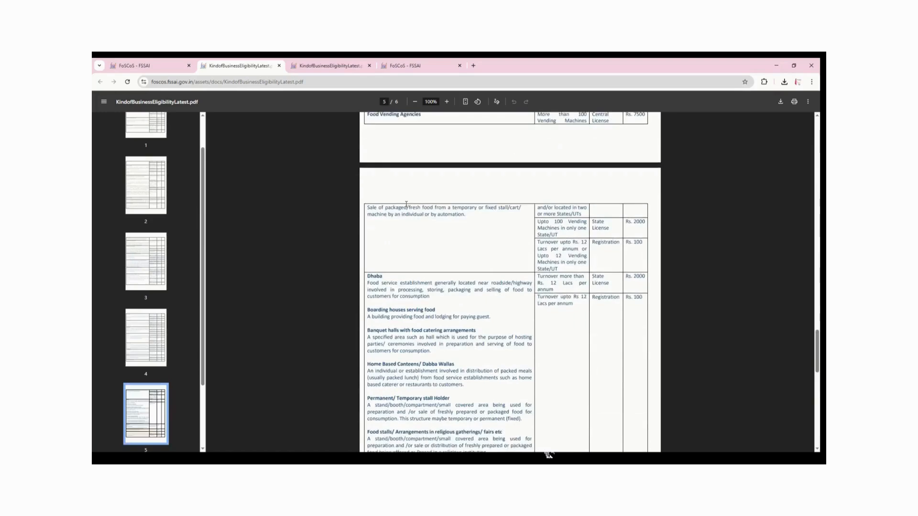
pyautogui.scroll(20, 406, 204)
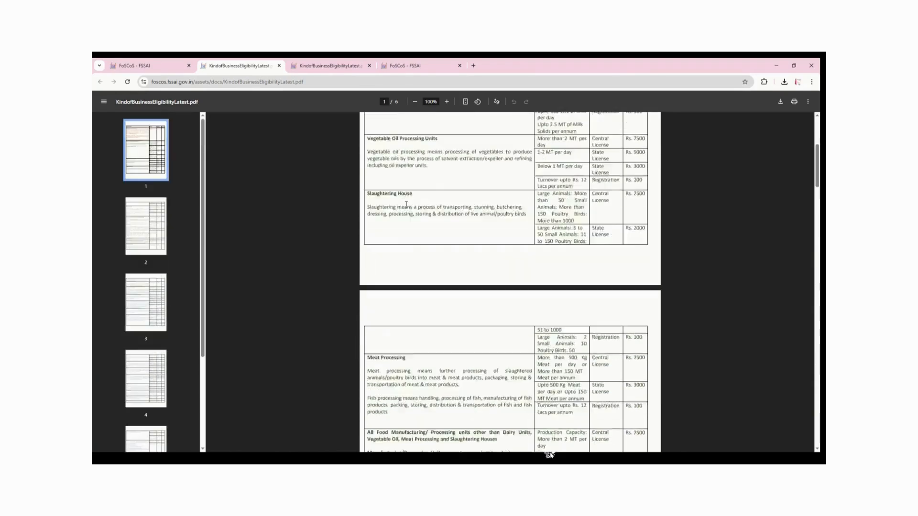
pyautogui.scroll(5, 405, 204)
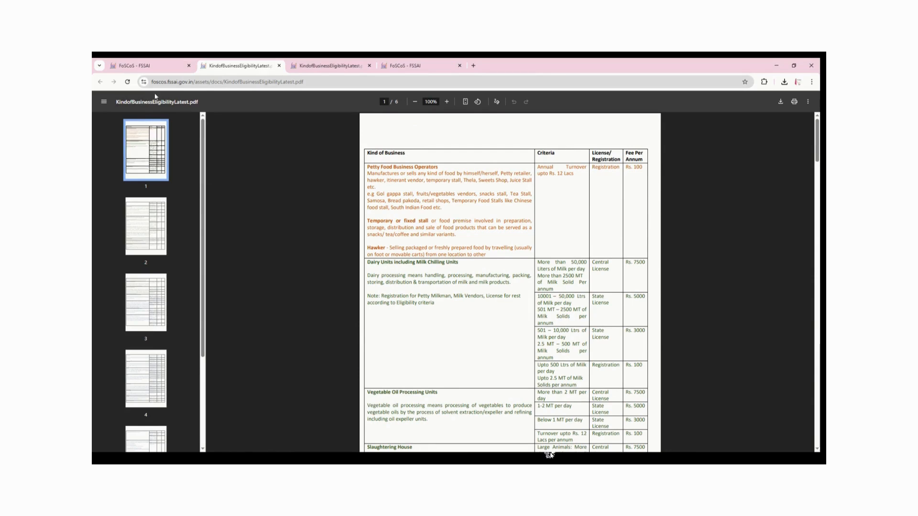
# Open the Eligibility Criteria page from the application page and search the food business eligibility for "stall"
pyautogui.click(159, 67)
pyautogui.click(471, 369)
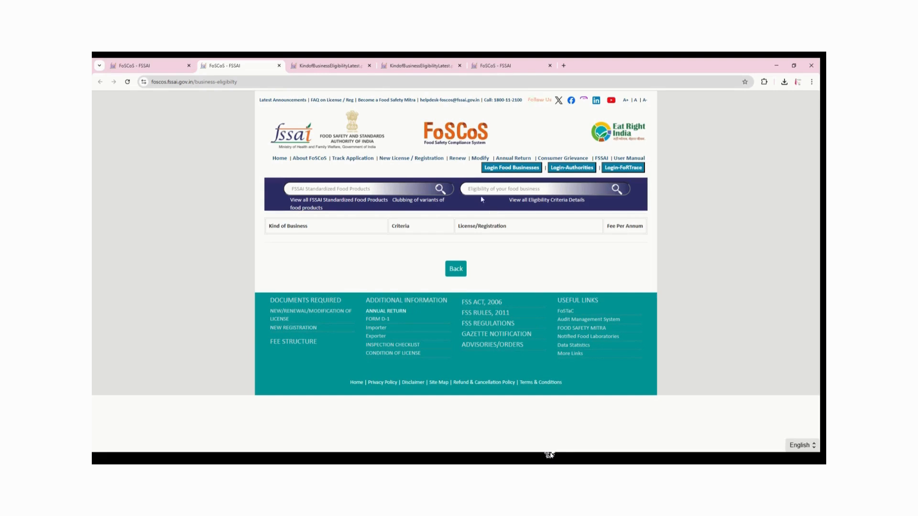
pyautogui.click(481, 189)
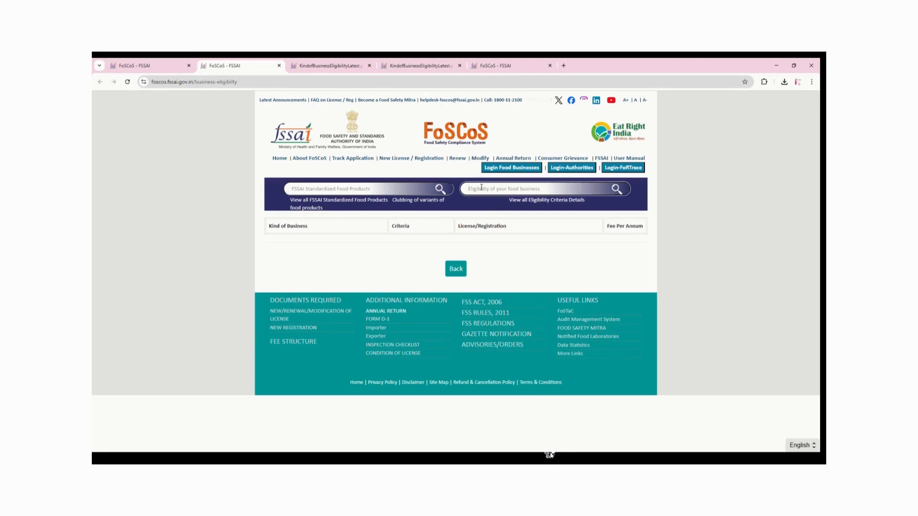
pyautogui.write('stai')
pyautogui.click(616, 189)
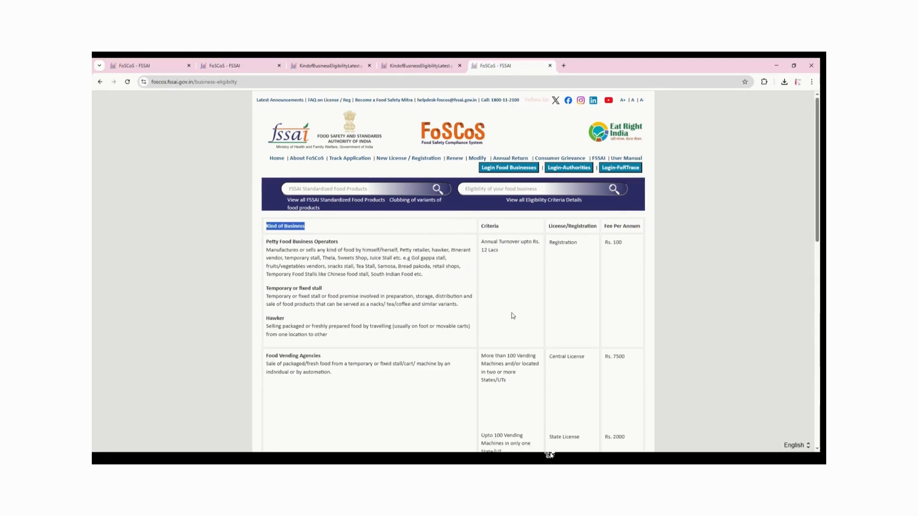
# Review the criteria, license type and annual fee of the listed stall and food vending businesses
pyautogui.scroll(-2, 526, 287)
pyautogui.scroll(-10, 526, 288)
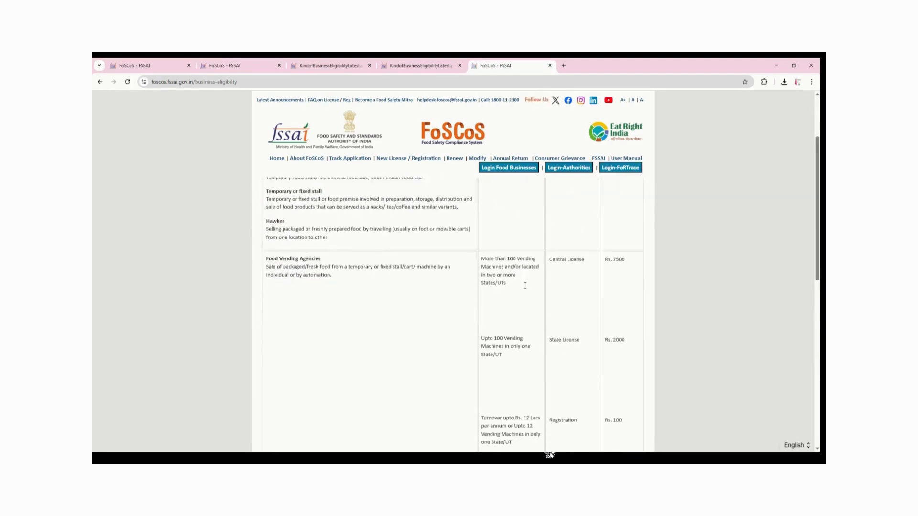
pyautogui.scroll(12, 525, 286)
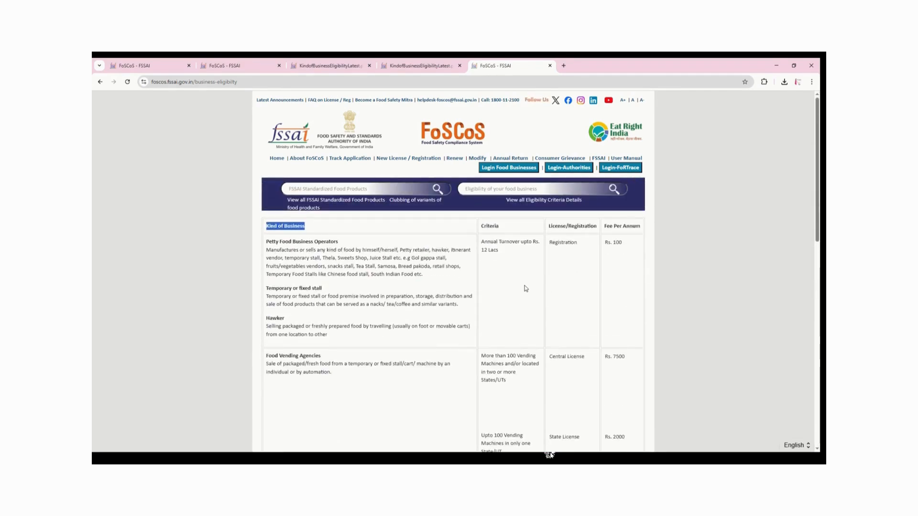
# Return to the new license application, choose General as the premise of operation, and select Tamil Nadu as the state
pyautogui.click(139, 65)
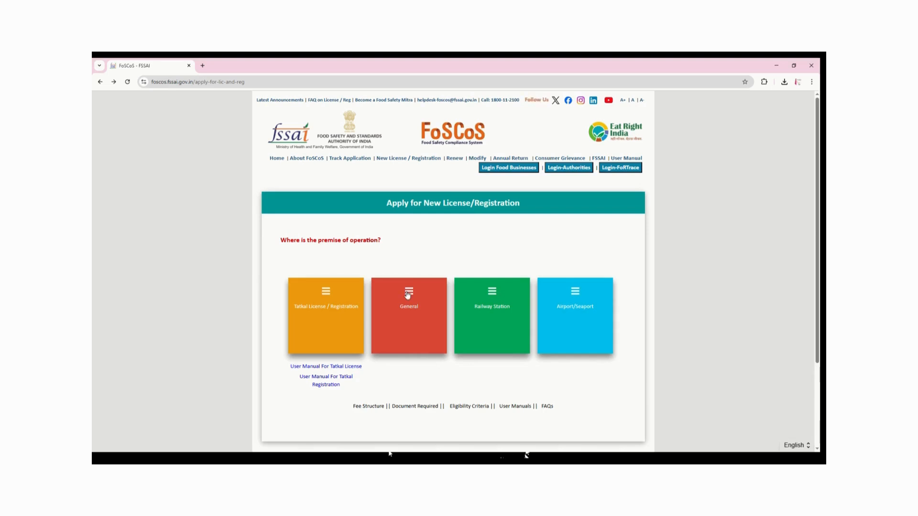
pyautogui.click(408, 305)
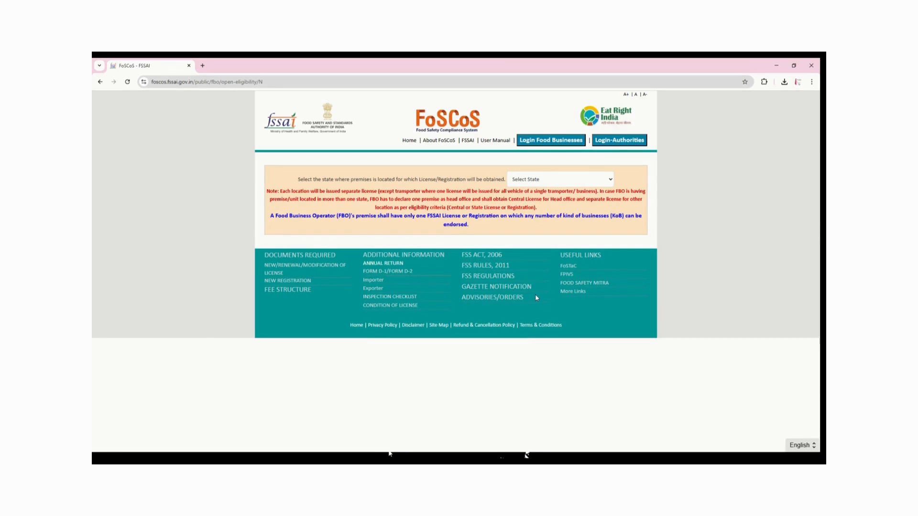
pyautogui.click(523, 331)
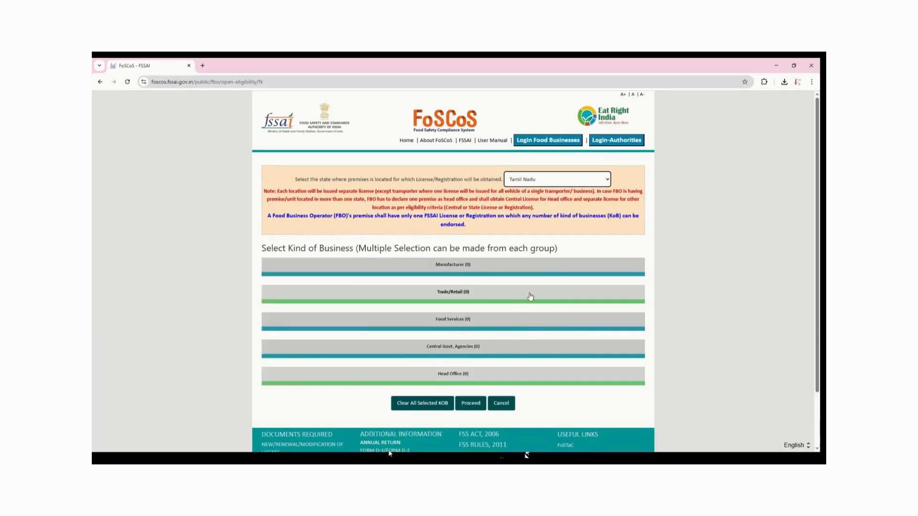
# Expand the Manufacturer group and examine the kinds of business it offers
pyautogui.scroll(-1, 528, 242)
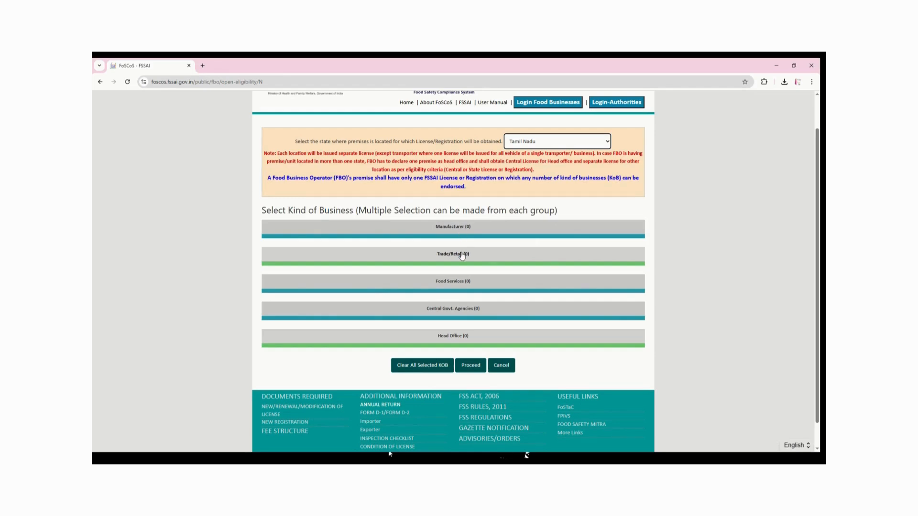
pyautogui.click(459, 228)
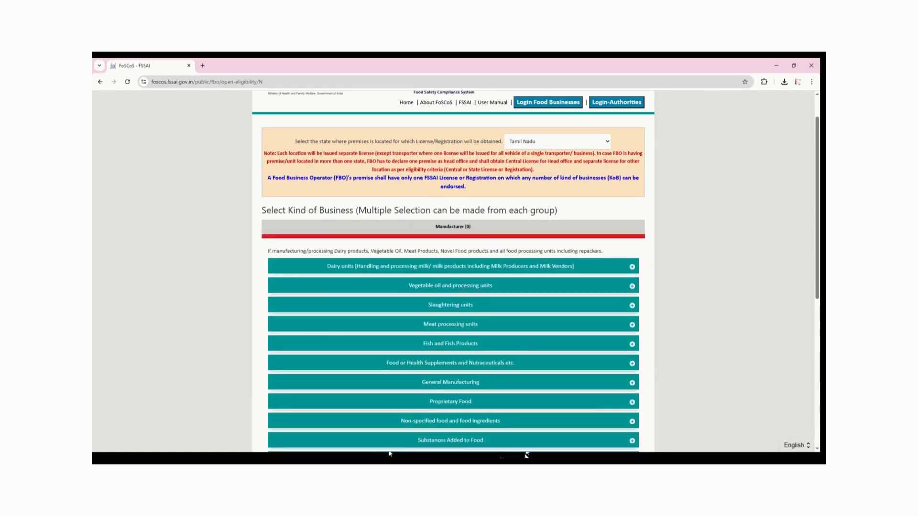
pyautogui.scroll(-2, 495, 238)
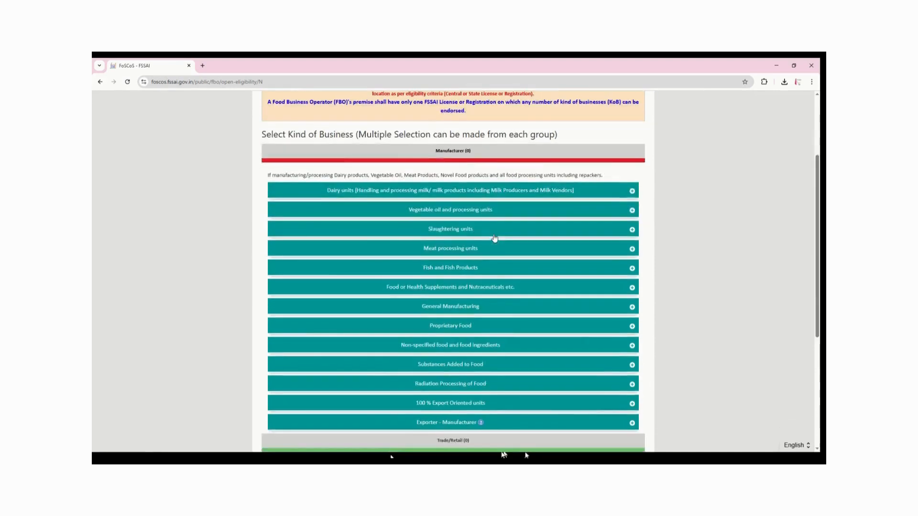
pyautogui.scroll(-5, 494, 238)
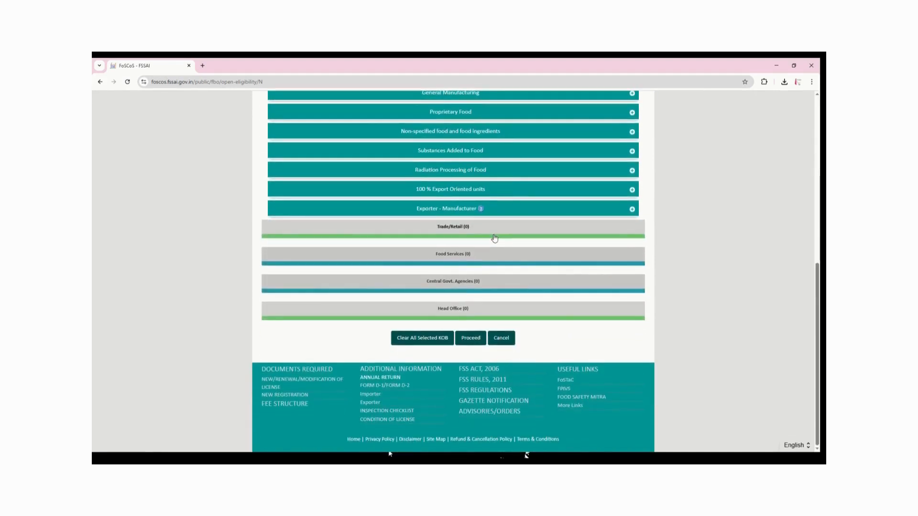
pyautogui.scroll(4, 494, 238)
pyautogui.scroll(-4, 495, 238)
pyautogui.scroll(5, 502, 195)
pyautogui.scroll(-1, 502, 194)
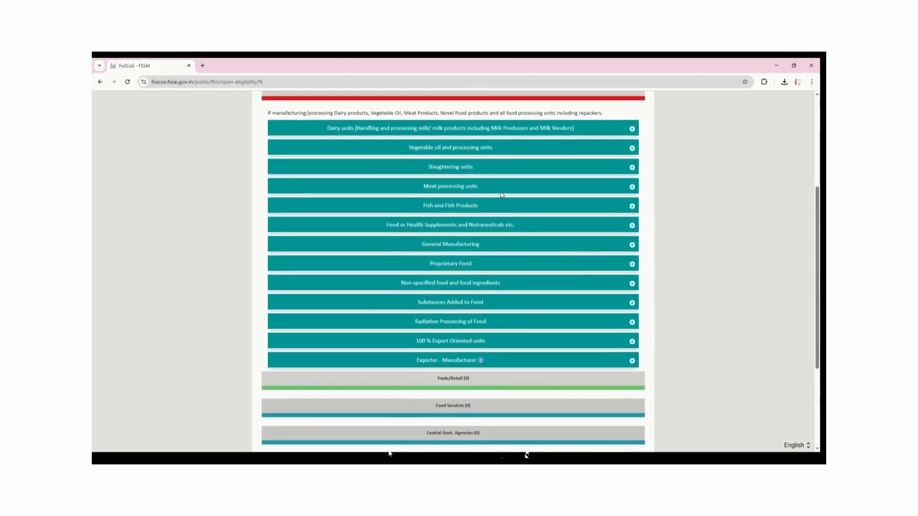
pyautogui.scroll(-3, 501, 194)
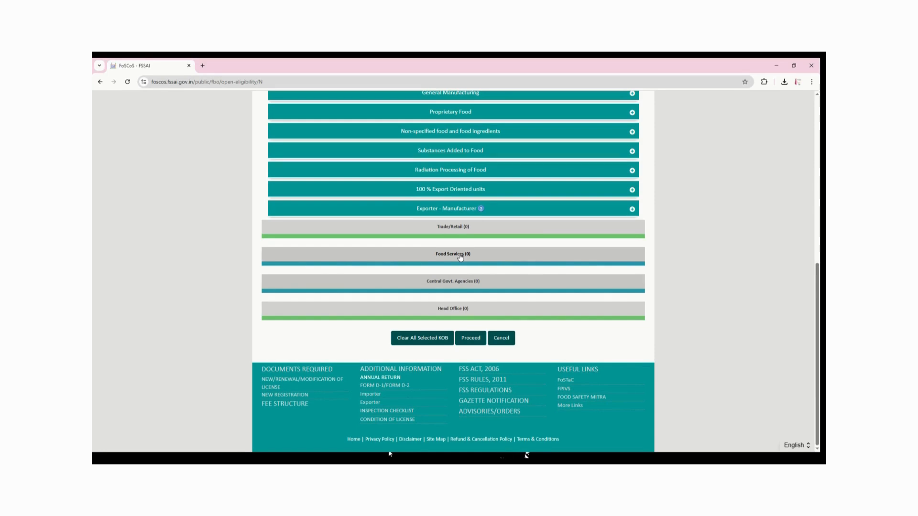
# Under Food Services, select Food Vending Establishment with turnover up to 12 lakhs/annum [Registration]
pyautogui.click(460, 255)
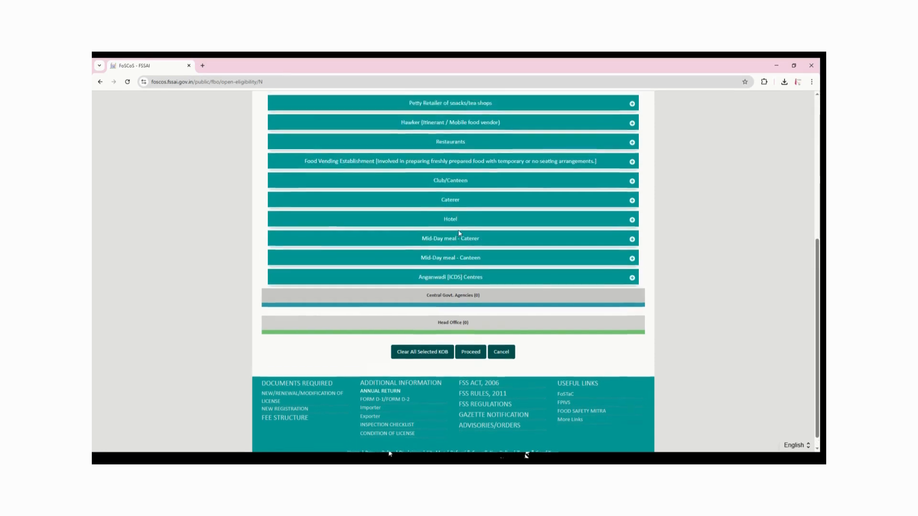
pyautogui.scroll(1, 459, 233)
pyautogui.click(632, 224)
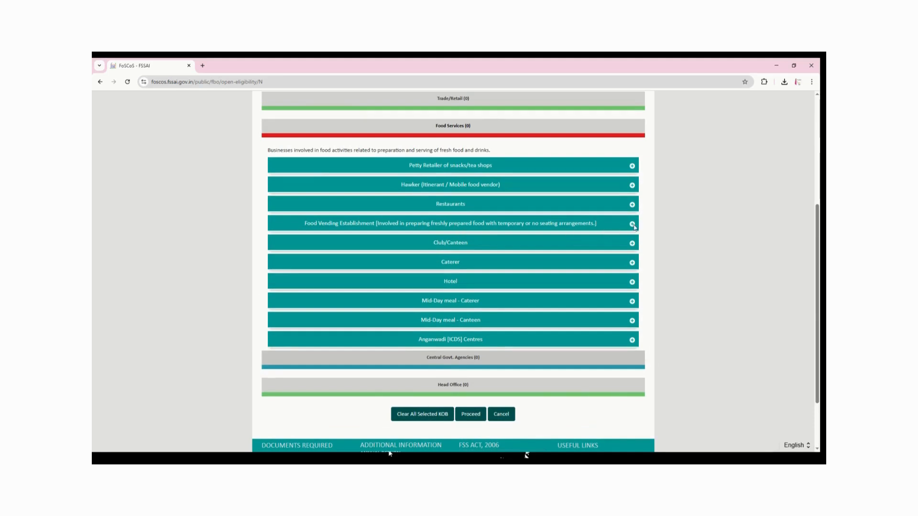
pyautogui.scroll(-2, 574, 261)
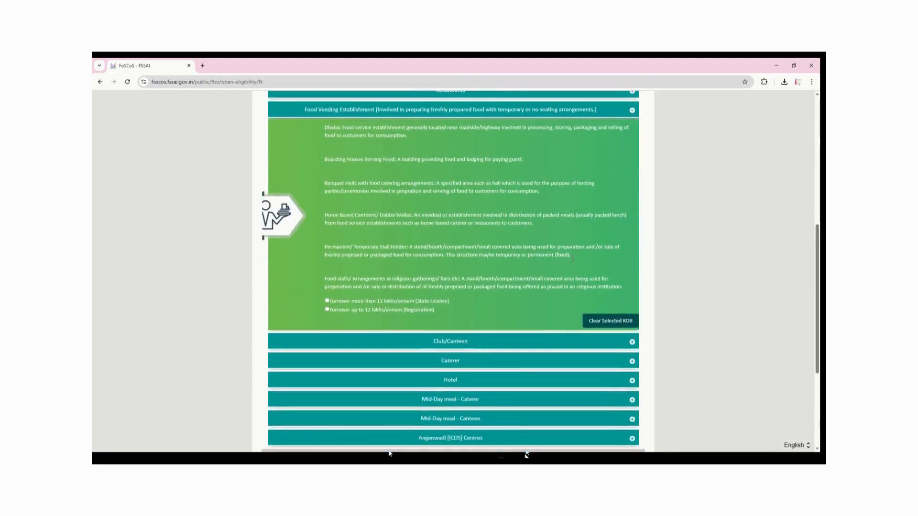
pyautogui.click(327, 310)
# Proceed with the selected kind of business and continue from the eligibility result to the Form "A" registration application
pyautogui.scroll(-3, 589, 325)
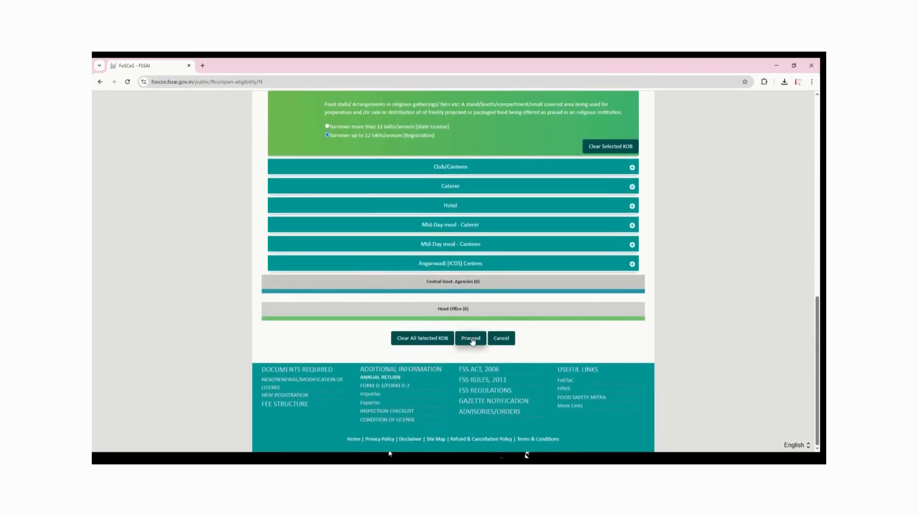
pyautogui.click(471, 339)
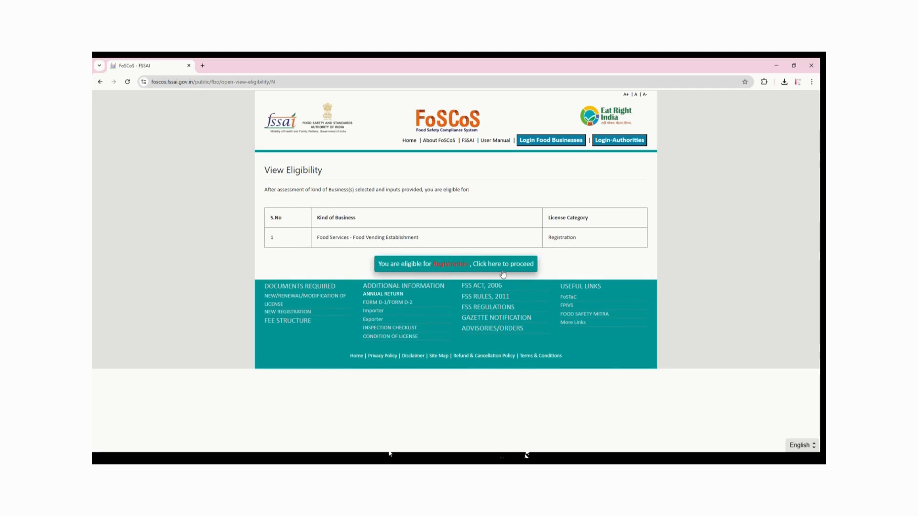
pyautogui.click(448, 265)
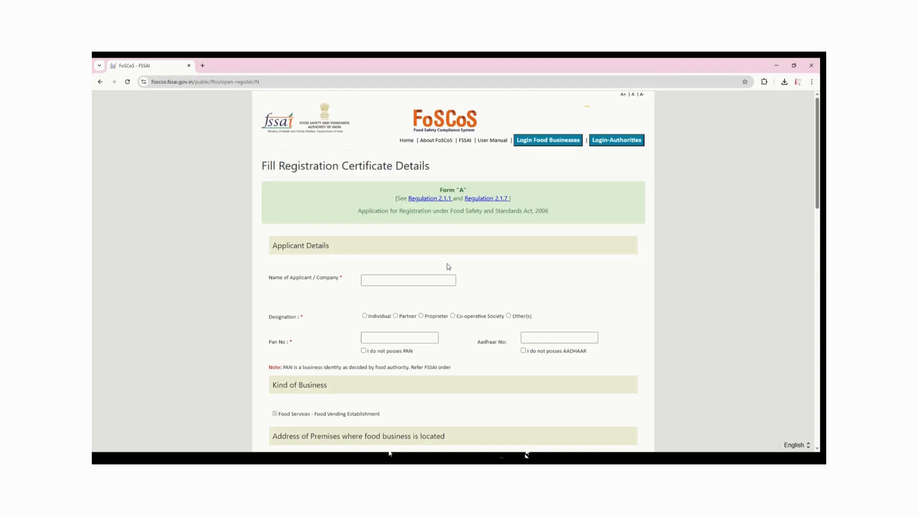
# Look over the full Form "A" registration application, from Applicant Details down to Other Details
pyautogui.scroll(-5, 448, 266)
pyautogui.scroll(-9, 448, 267)
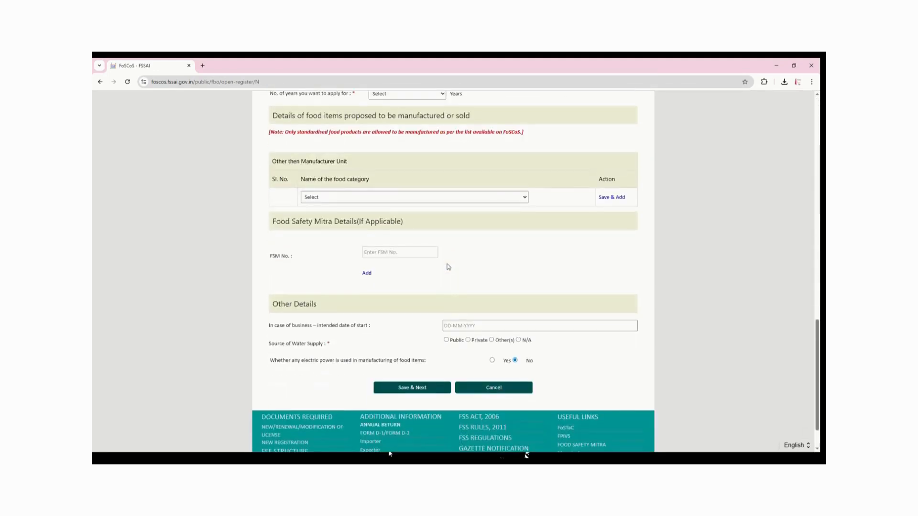
pyautogui.scroll(6, 448, 267)
pyautogui.scroll(8, 449, 267)
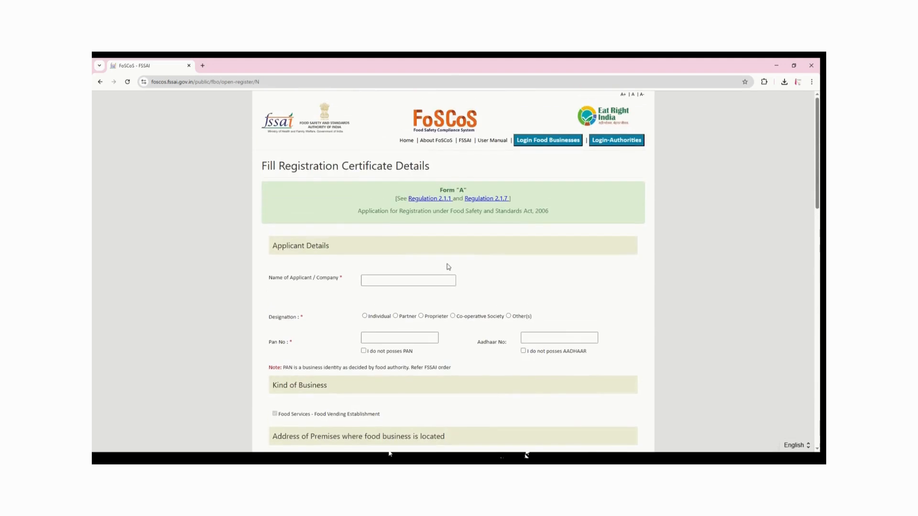
pyautogui.scroll(-1, 449, 266)
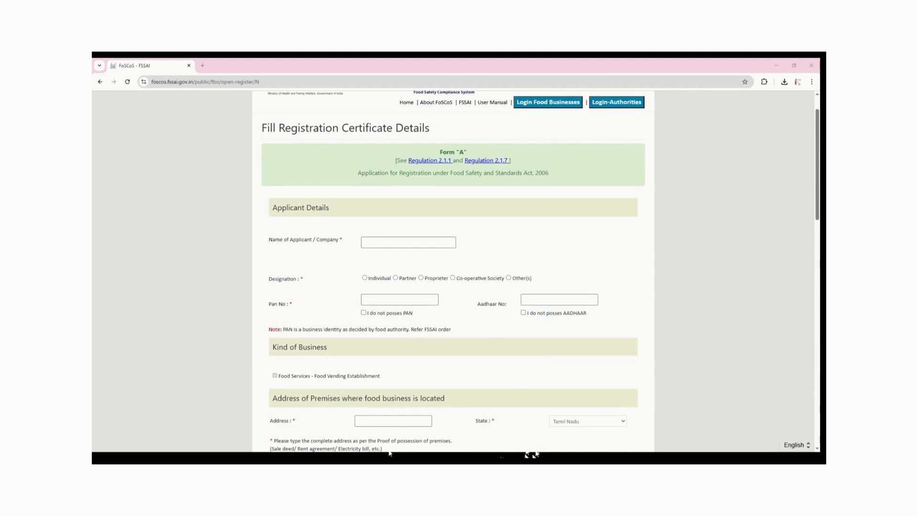
pyautogui.scroll(1, 547, 249)
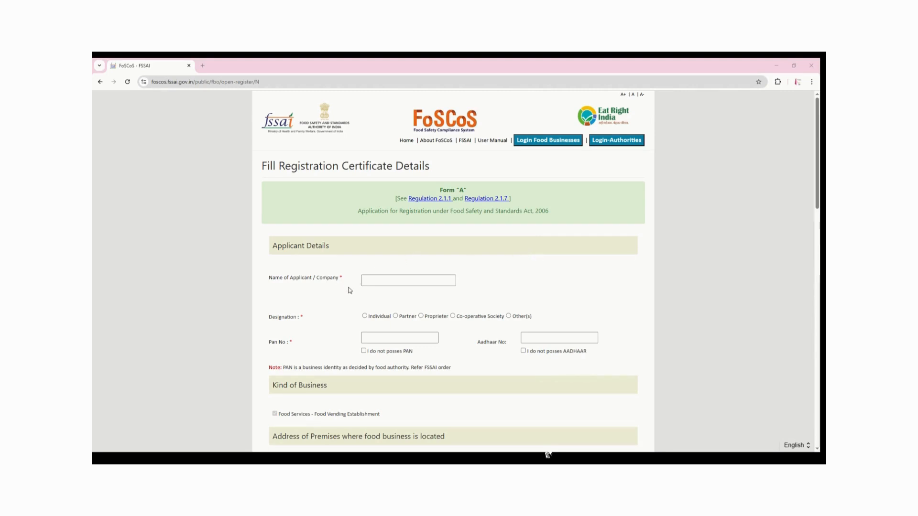
# Examine the applicant name, designation, PAN and Aadhaar fields, and the address section for the food business premises
pyautogui.click(384, 280)
pyautogui.scroll(-2, 384, 280)
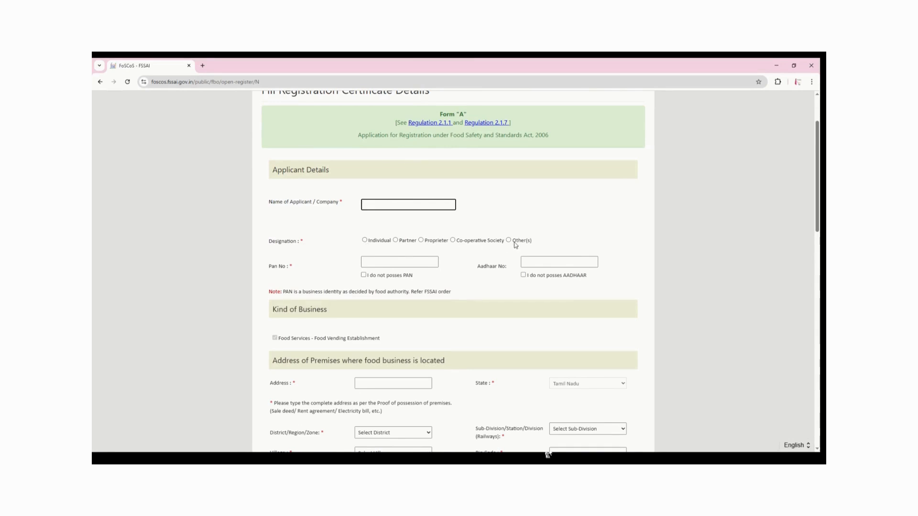
pyautogui.scroll(-2, 514, 244)
pyautogui.scroll(-1, 515, 244)
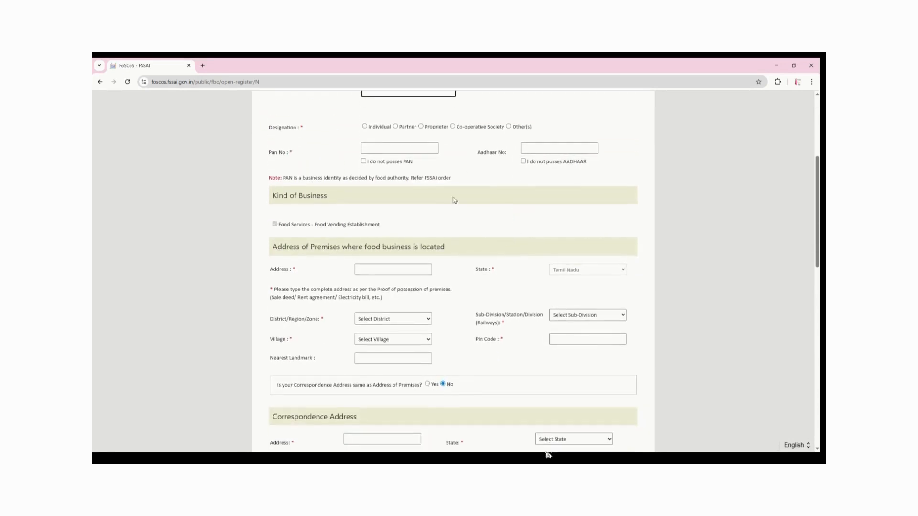
pyautogui.click(386, 147)
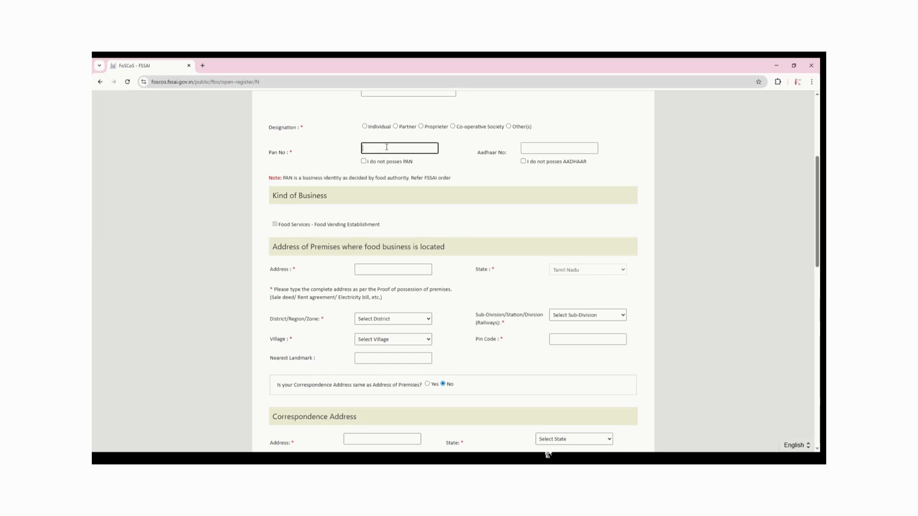
pyautogui.click(532, 148)
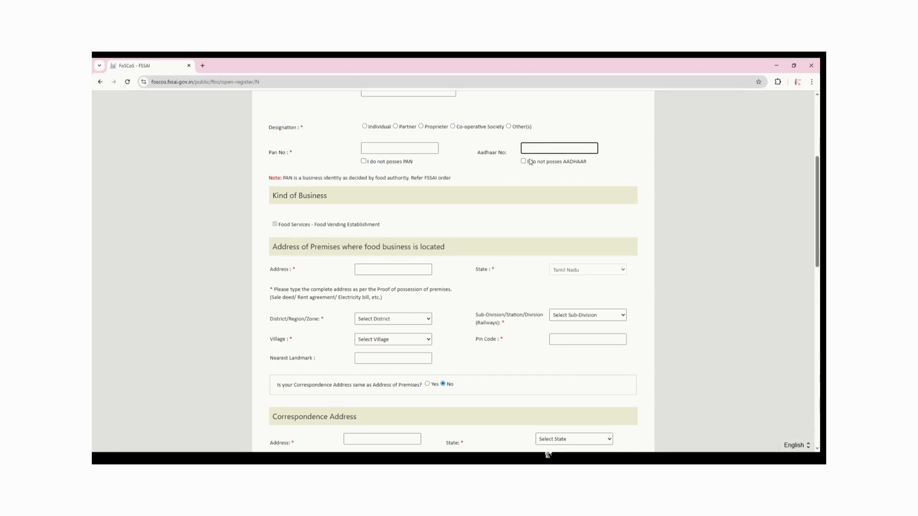
pyautogui.scroll(-2, 529, 179)
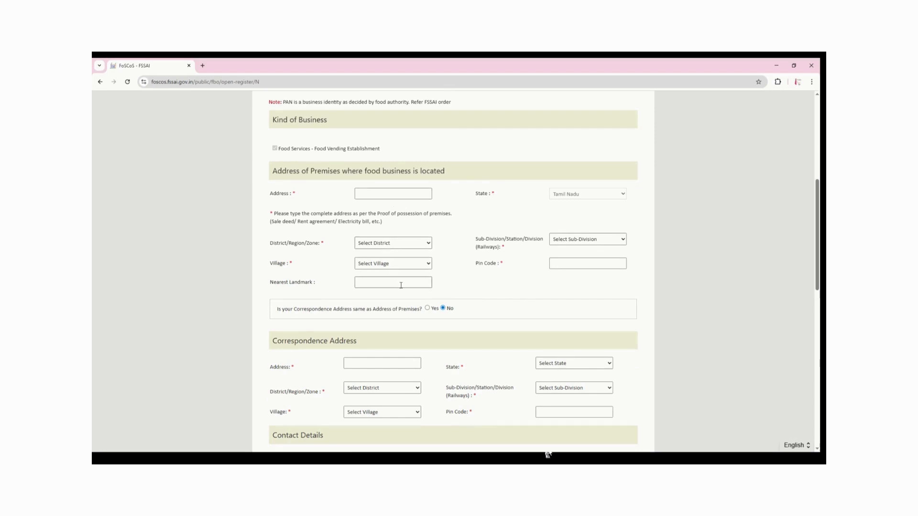
# Examine the Correspondence Address and Contact Details sections and the choices for the number of years to apply for
pyautogui.scroll(-4, 408, 277)
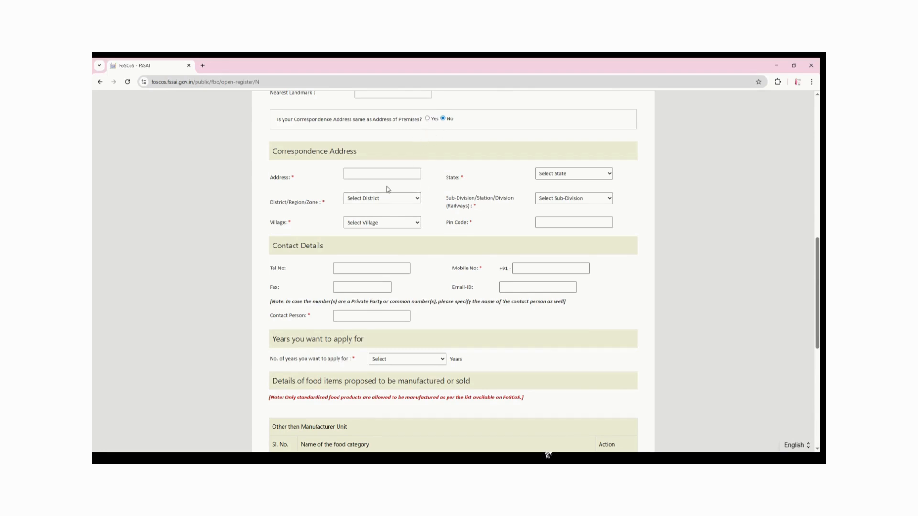
pyautogui.scroll(-1, 388, 189)
pyautogui.scroll(-1, 400, 186)
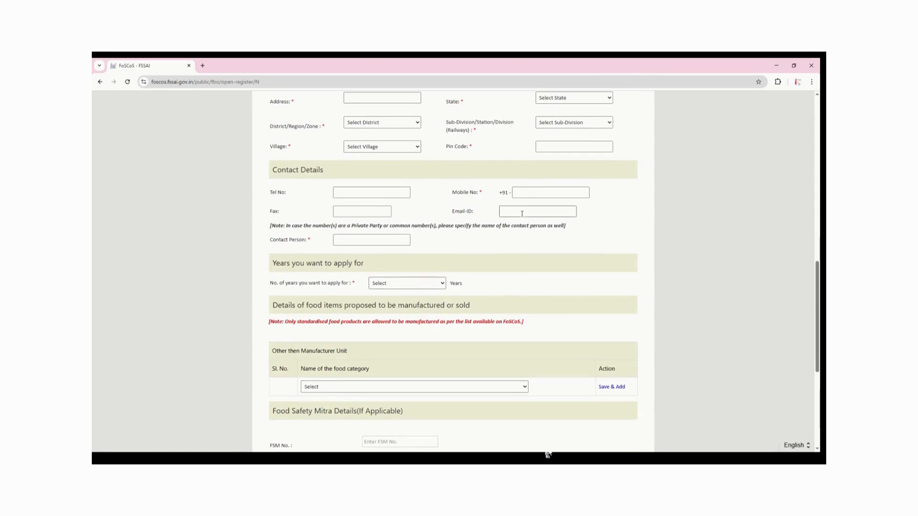
pyautogui.scroll(-1, 519, 215)
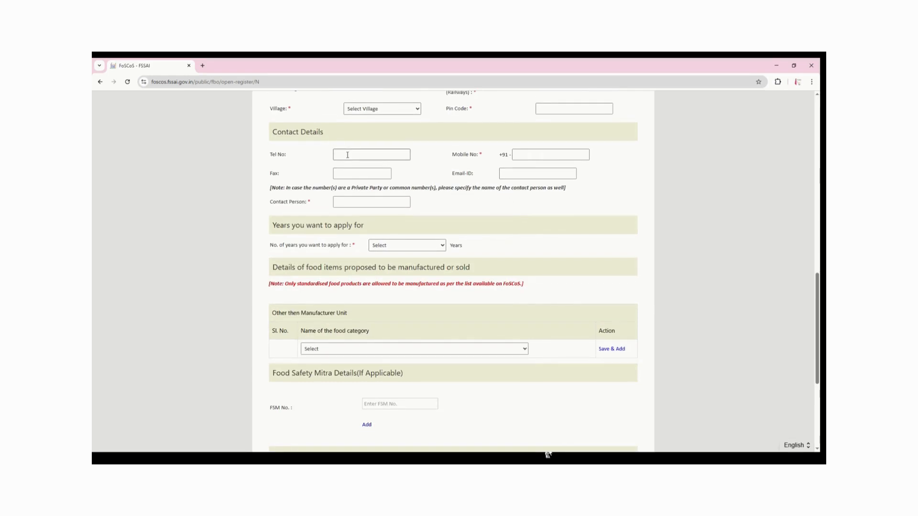
pyautogui.click(557, 225)
pyautogui.click(439, 249)
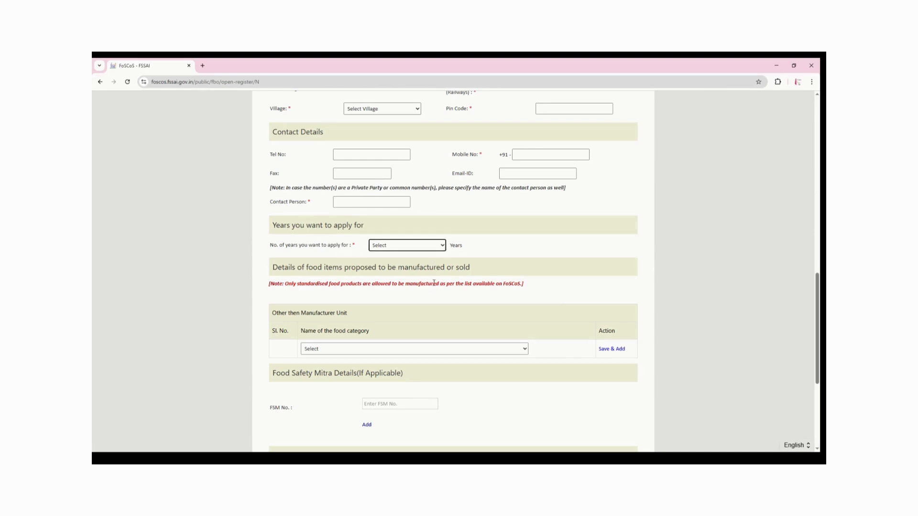
# Examine the food category section and the Food Safety Mitra number field in the registration form
pyautogui.scroll(-1, 463, 269)
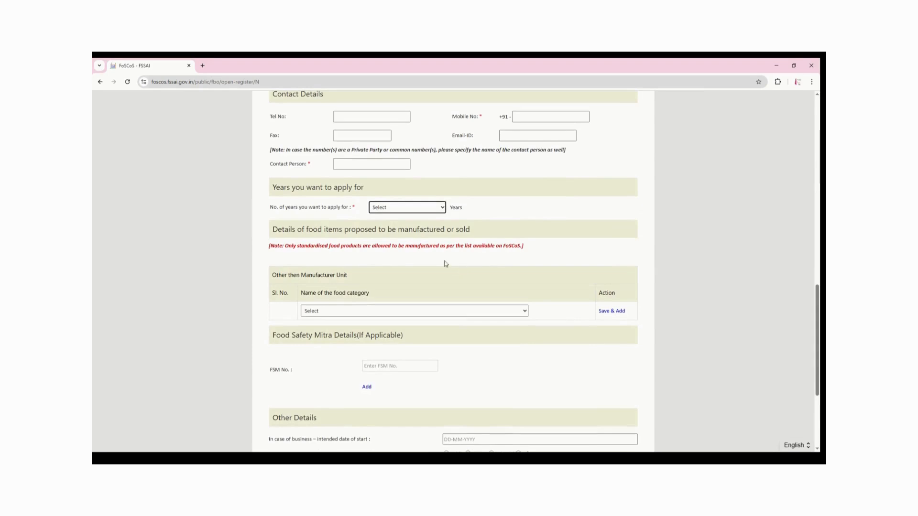
pyautogui.click(395, 255)
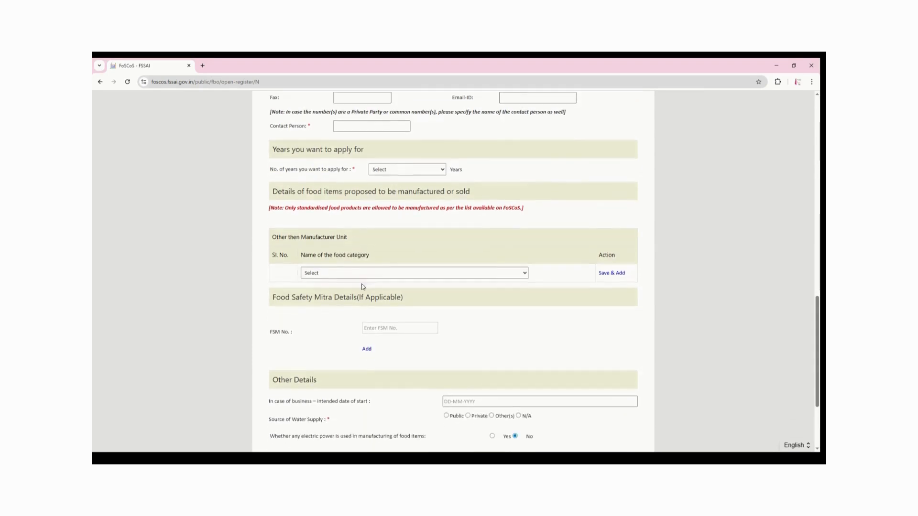
pyautogui.scroll(-1, 361, 288)
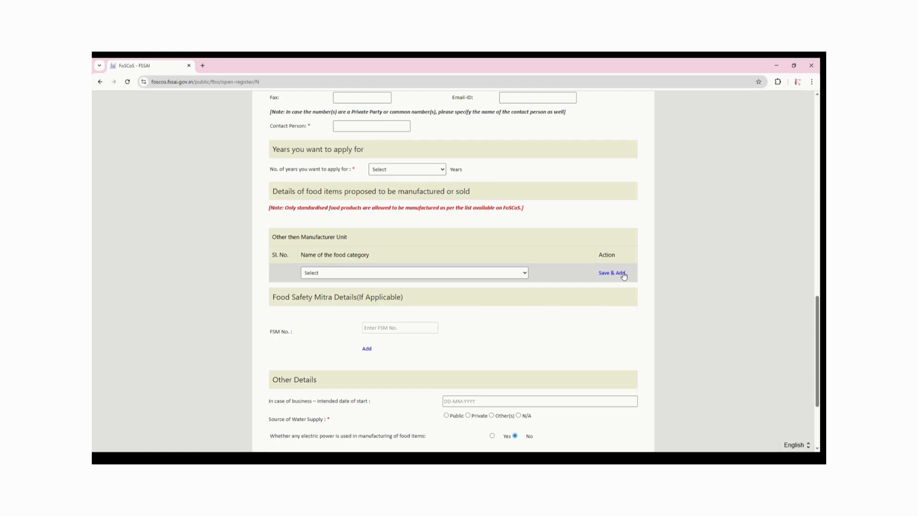
pyautogui.scroll(-3, 594, 148)
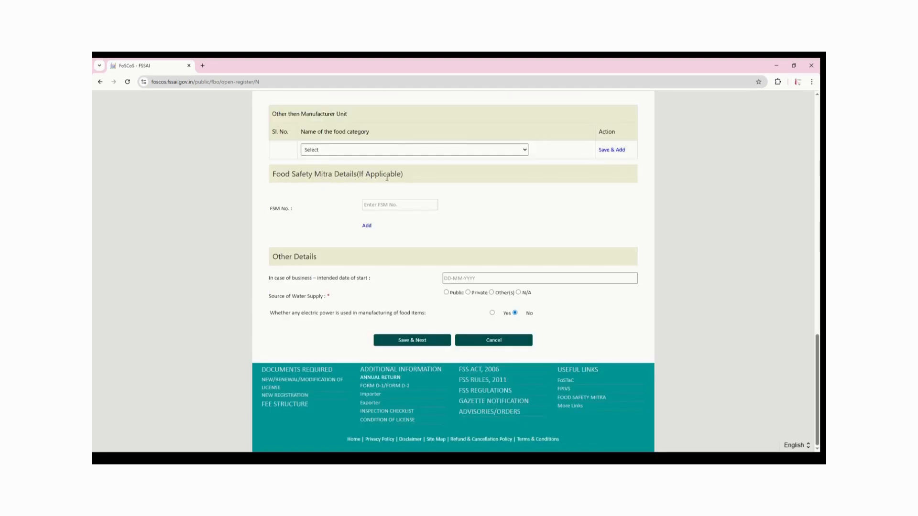
pyautogui.doubleClick(276, 208)
pyautogui.click(380, 207)
pyautogui.click(414, 227)
# Set the source of water supply to N/A and electric power use to Yes, and activate the sanctioned electricity load field
pyautogui.click(518, 292)
pyautogui.click(492, 313)
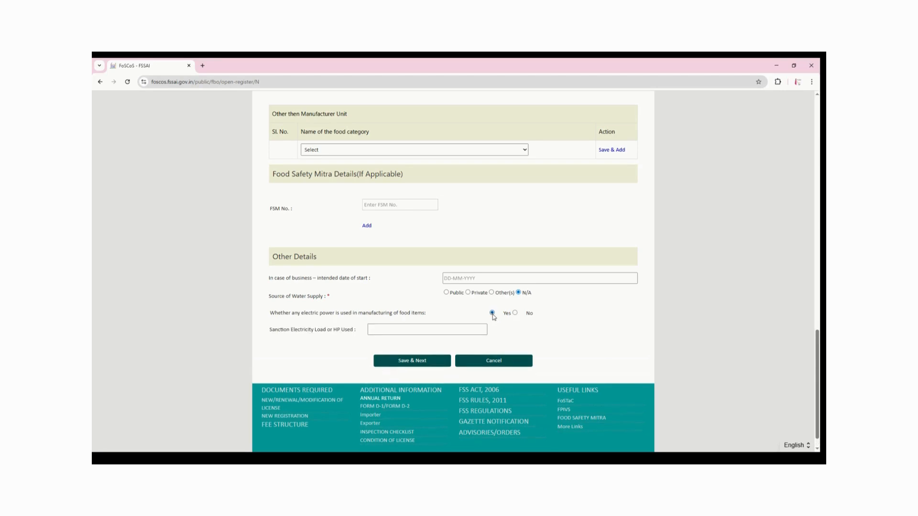
pyautogui.click(408, 329)
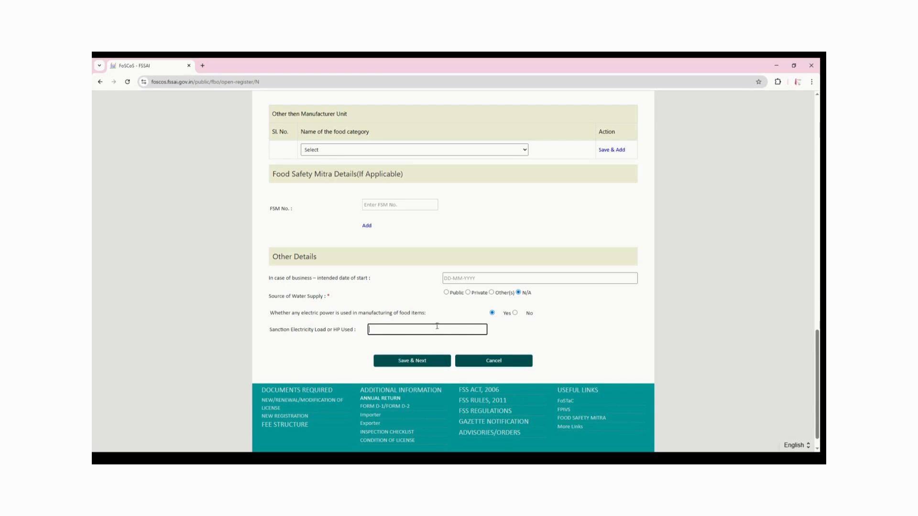
# Save the form and continue to the sign-up details, choosing Self as whom the primary contact belongs to
pyautogui.click(414, 365)
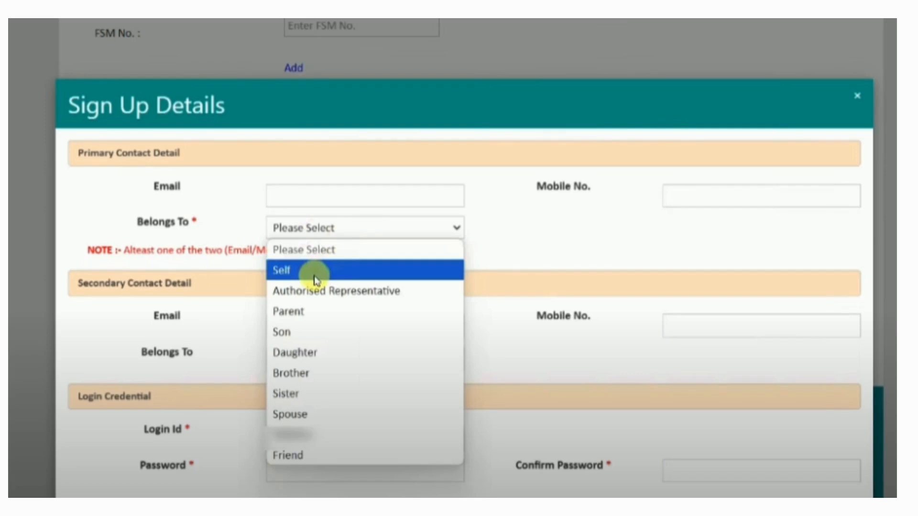
pyautogui.click(315, 273)
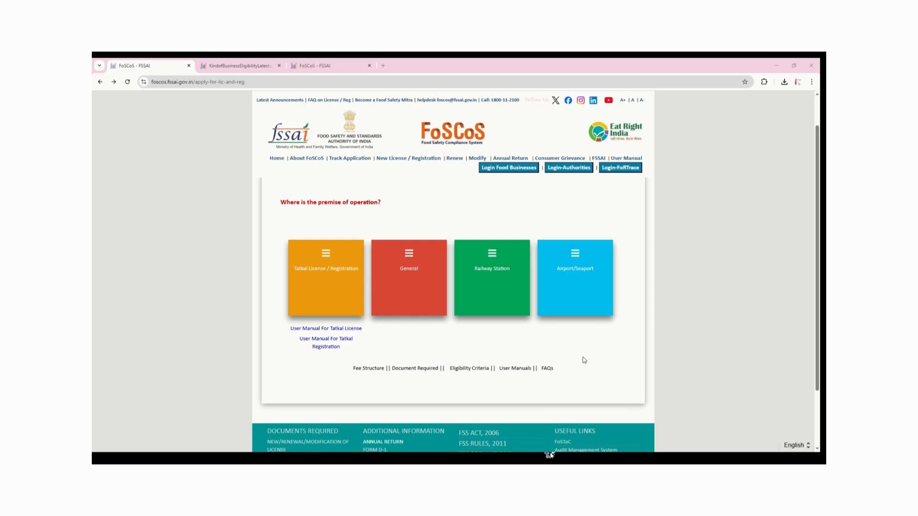
# Open the Tatkal License / Registration option on the premise of operation page, examine its Eligible KOB List, and close the list
pyautogui.click(285, 82)
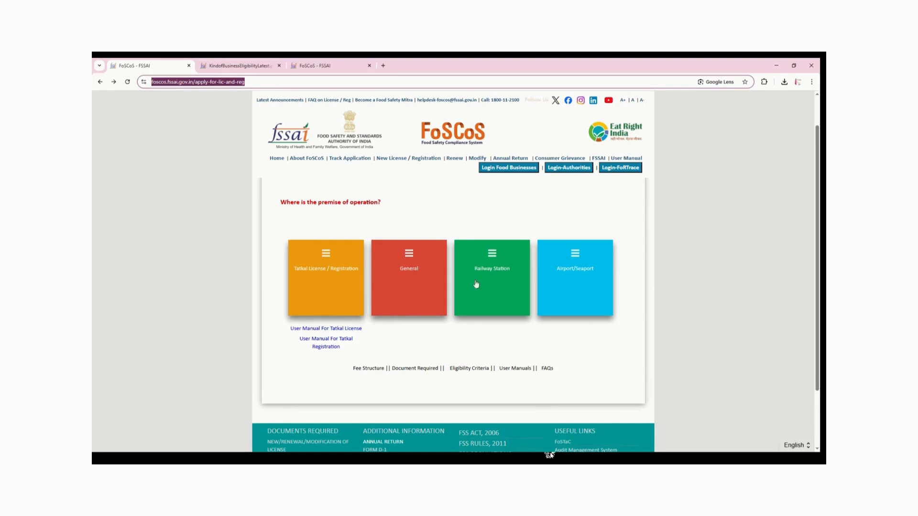
pyautogui.click(461, 345)
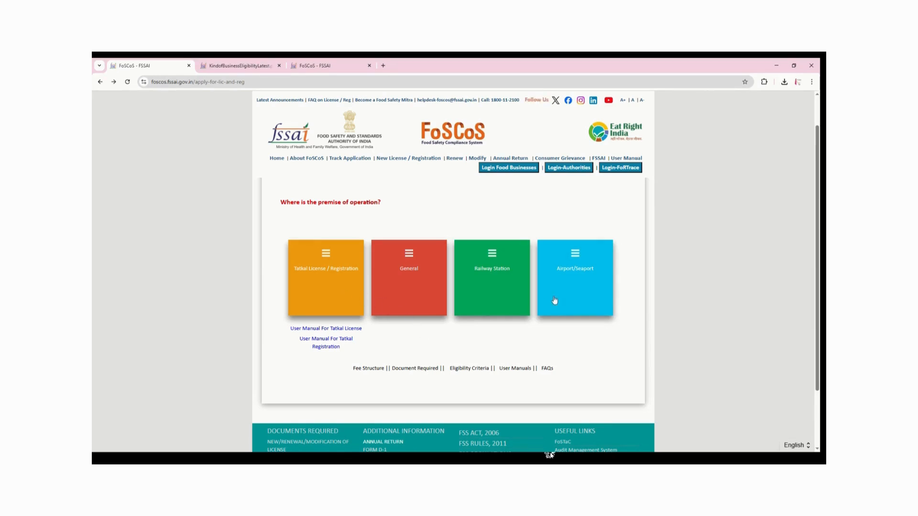
pyautogui.click(326, 255)
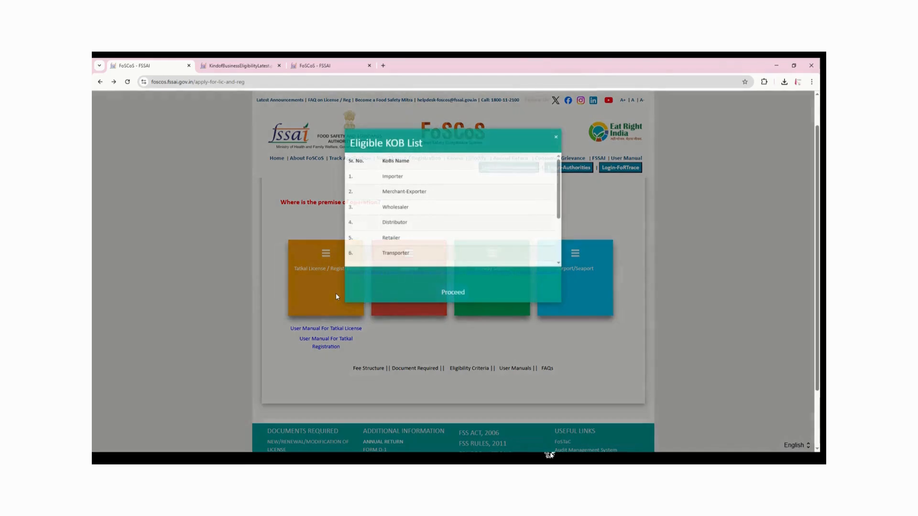
pyautogui.scroll(-2, 395, 195)
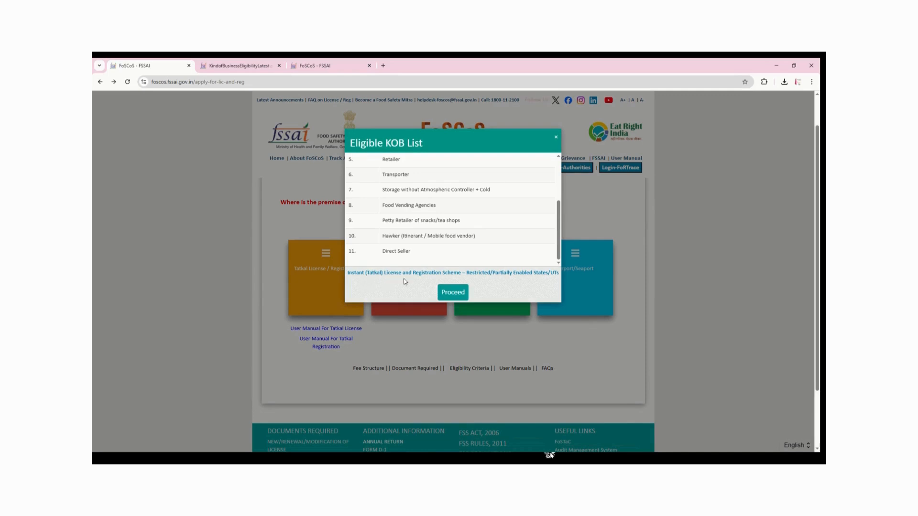
pyautogui.click(557, 138)
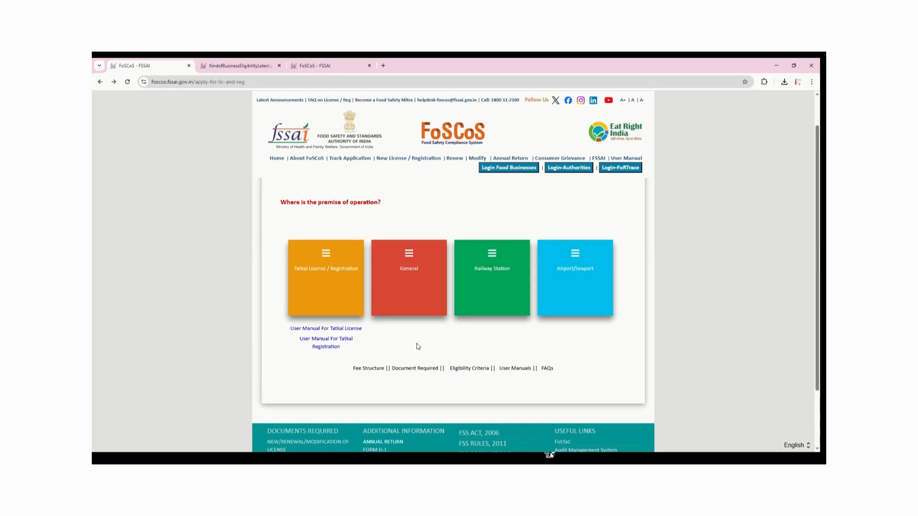
# Open the Fee Structure document and examine the description, turnover criteria and annual fee for Petty Food Business Operators
pyautogui.click(375, 370)
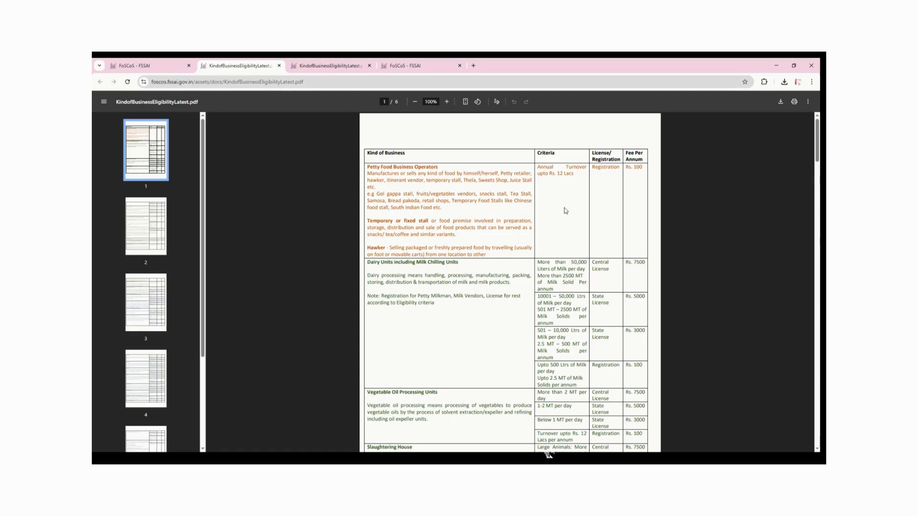
pyautogui.scroll(-15, 563, 211)
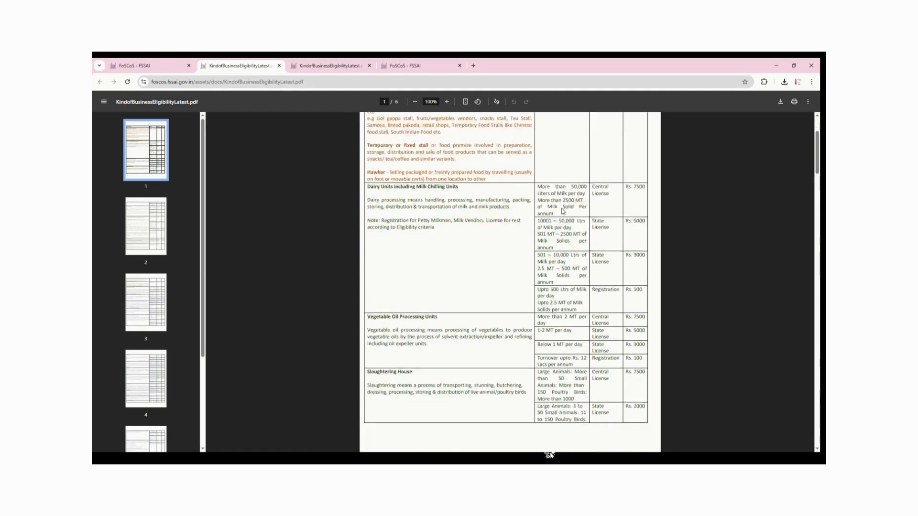
pyautogui.scroll(12, 560, 207)
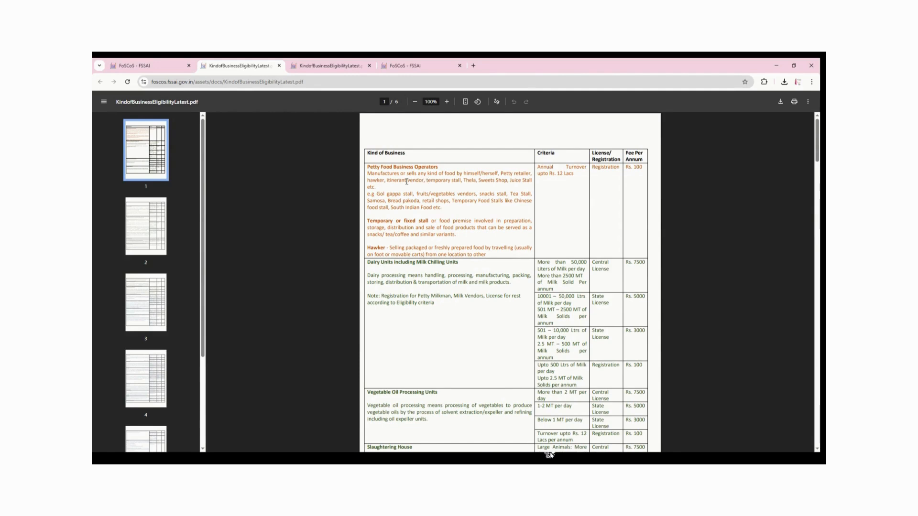
pyautogui.tripleClick(427, 182)
pyautogui.tripleClick(432, 195)
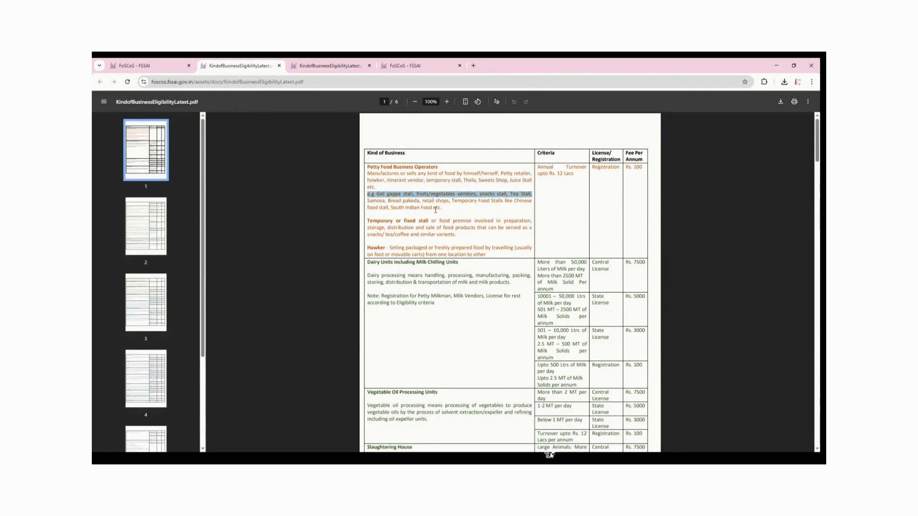
pyautogui.click(434, 210)
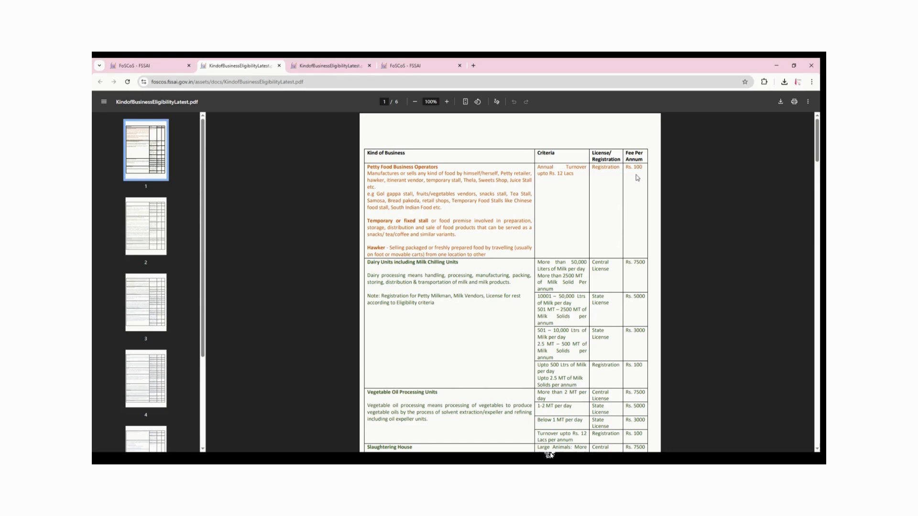
pyautogui.tripleClick(565, 175)
pyautogui.click(566, 191)
# Examine the license criteria and annual fees for Dairy Units including Milk Chilling Units and Vegetable Oil Processing Units
pyautogui.scroll(-3, 616, 191)
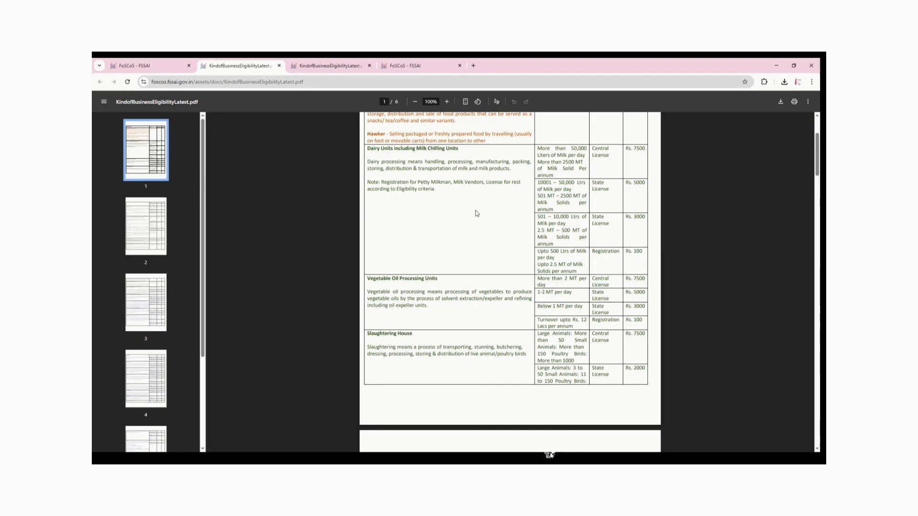
pyautogui.scroll(1, 477, 213)
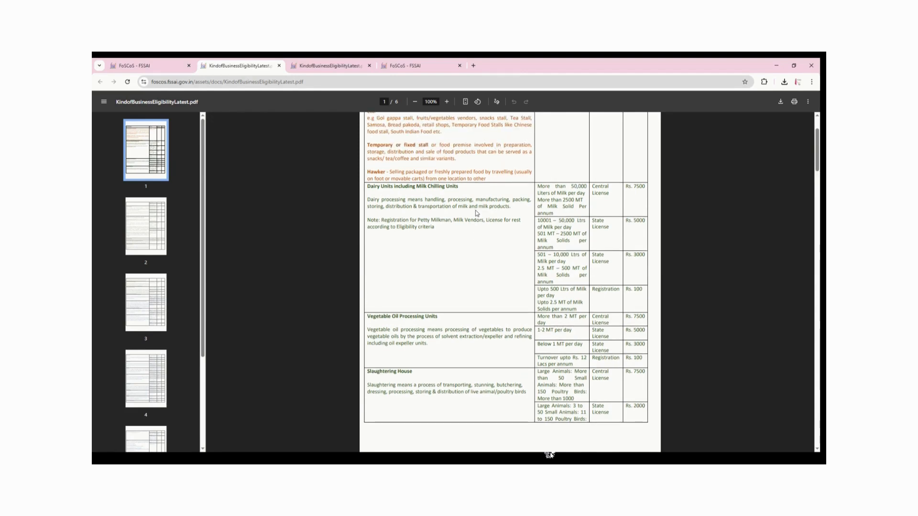
pyautogui.tripleClick(580, 186)
pyautogui.click(579, 203)
pyautogui.scroll(-3, 622, 297)
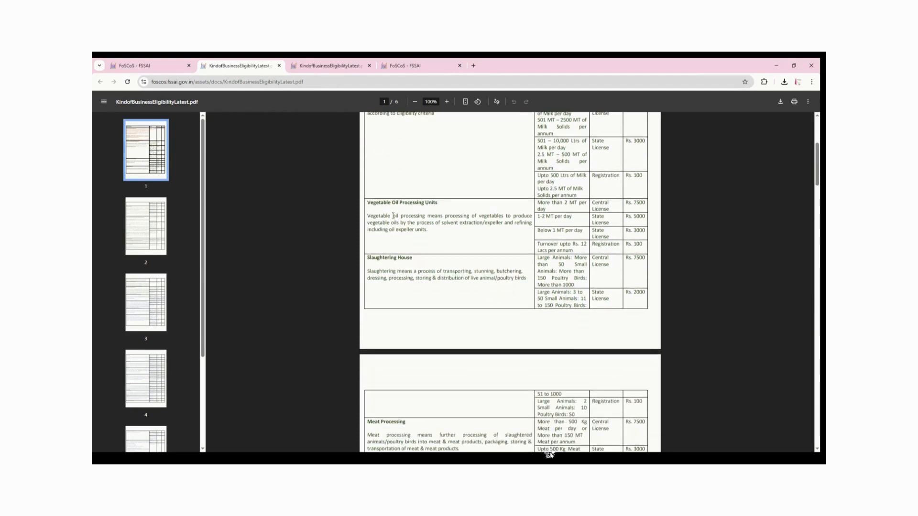